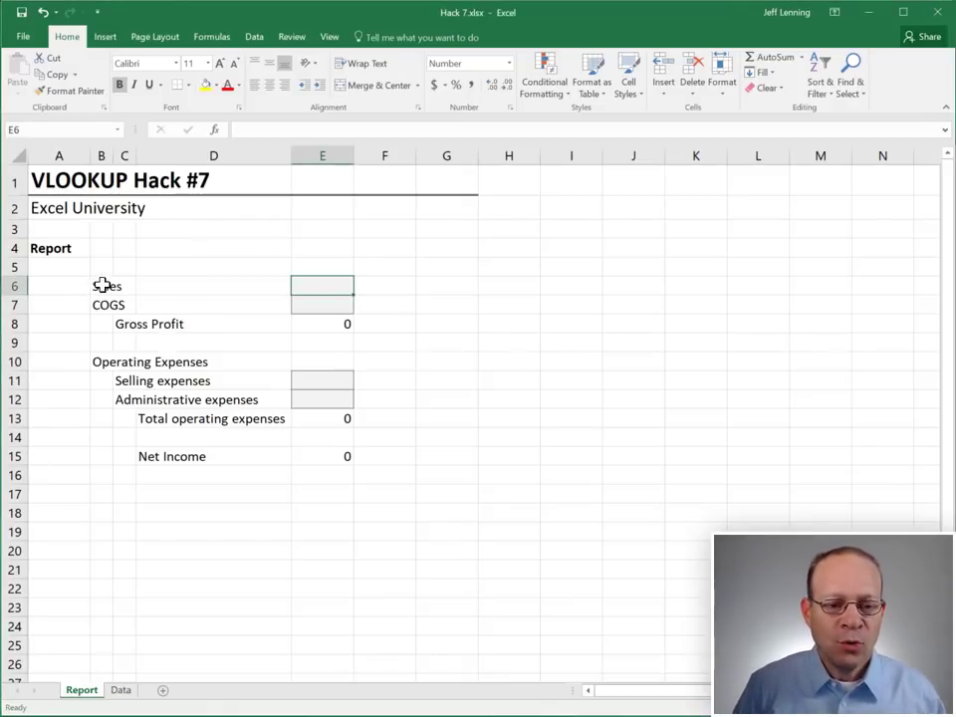
Examine the report's line items and empty amount cells, and the label and amount table on the Data sheet
left_click_drag(103, 284, 348, 458)
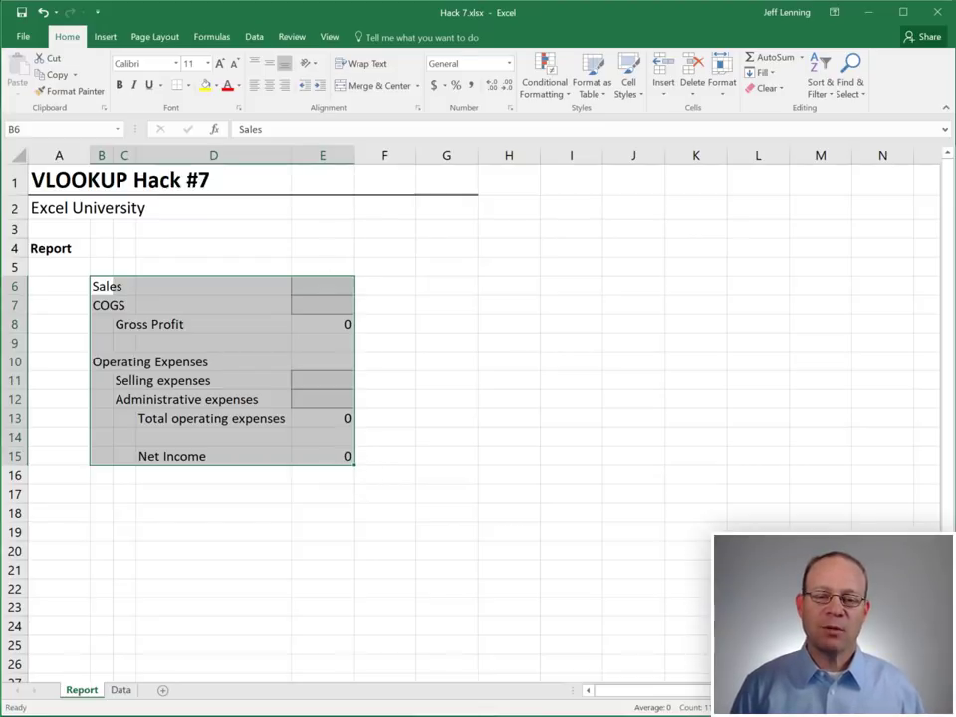
left_click(335, 286)
left_click(327, 304)
left_click(322, 379)
left_click(321, 399)
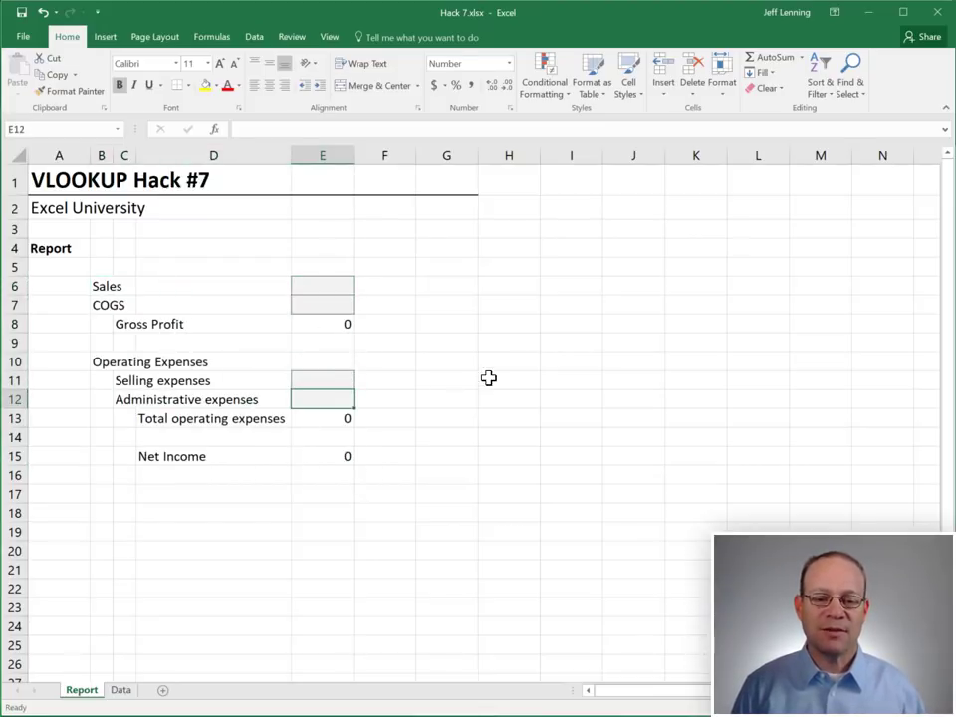
left_click(127, 692)
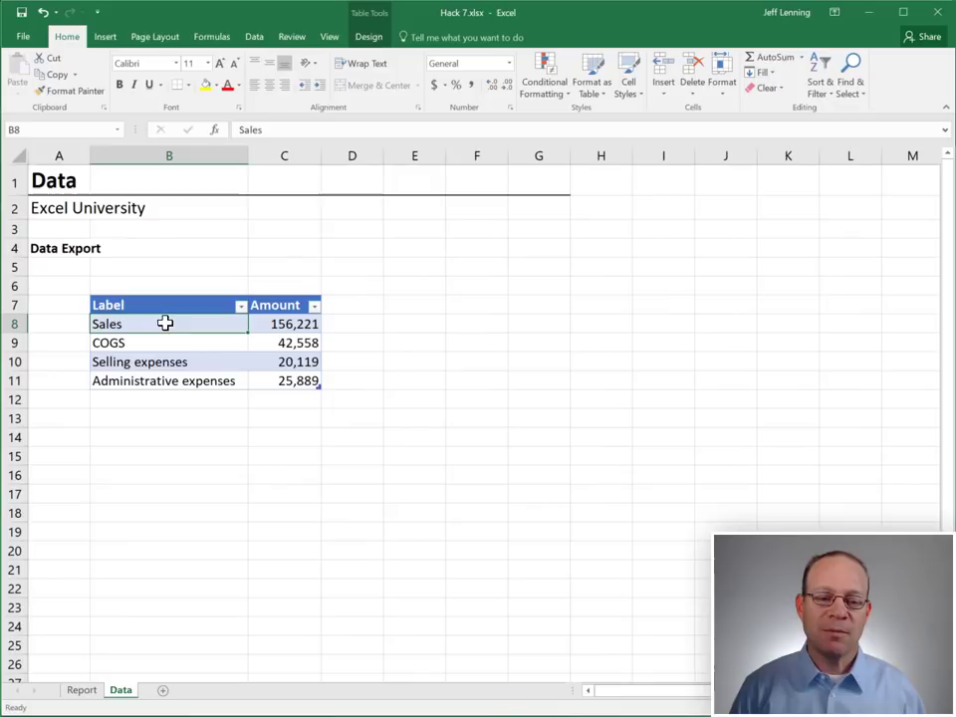
left_click(288, 384, "shift")
left_click(224, 325)
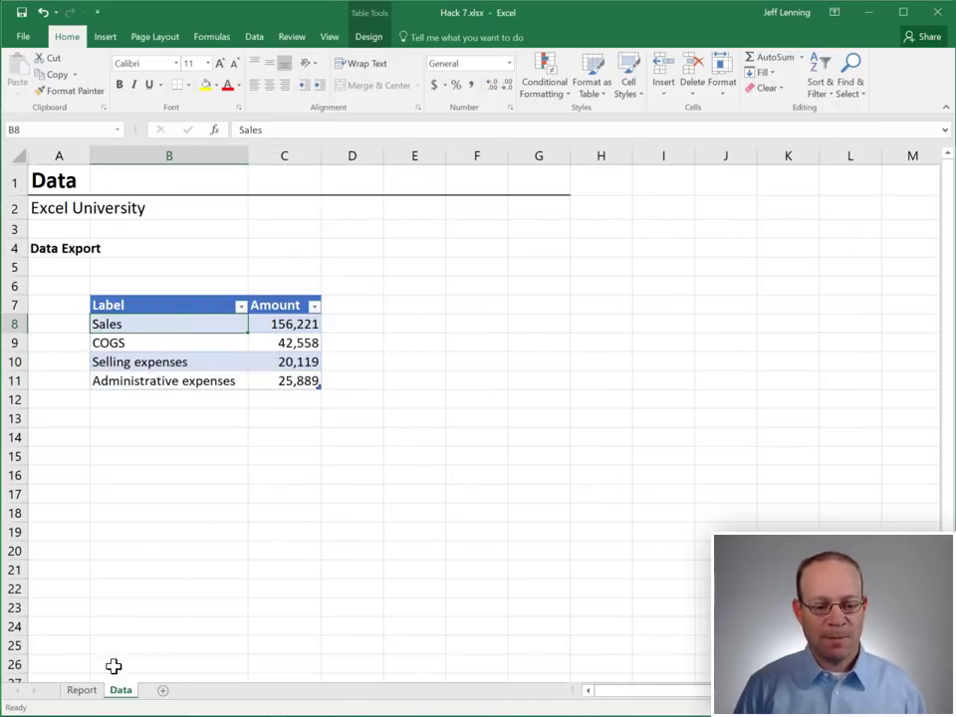
Enter =VLOOKUP(B6,Table1,2,0) in the Sales amount cell E6 on the Report sheet
left_click(81, 690)
left_click(335, 285)
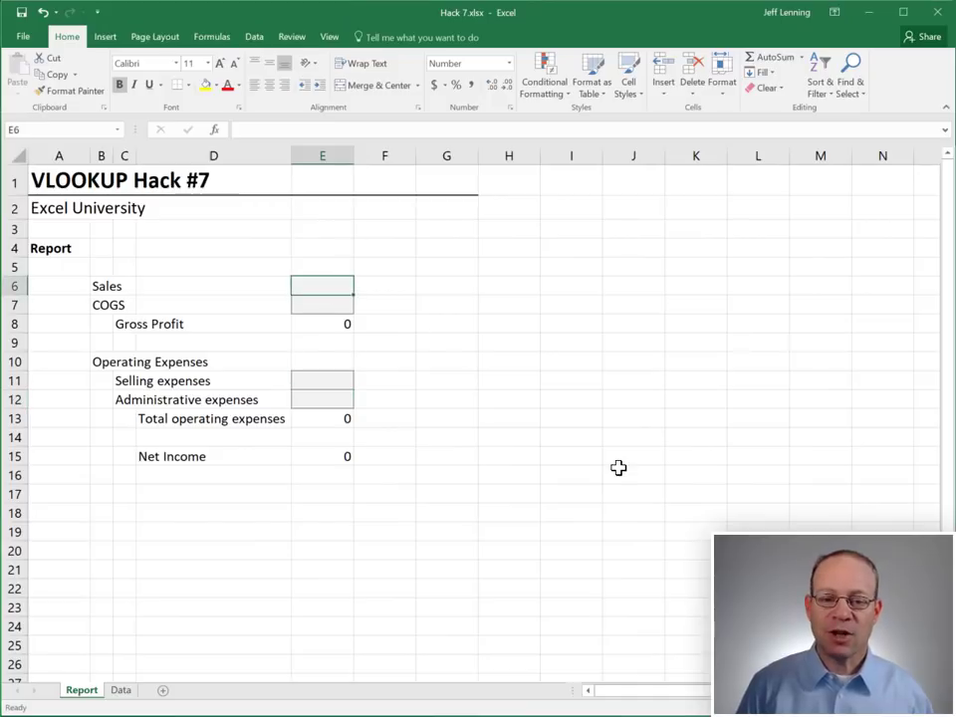
type("=vl")
key("Tab")
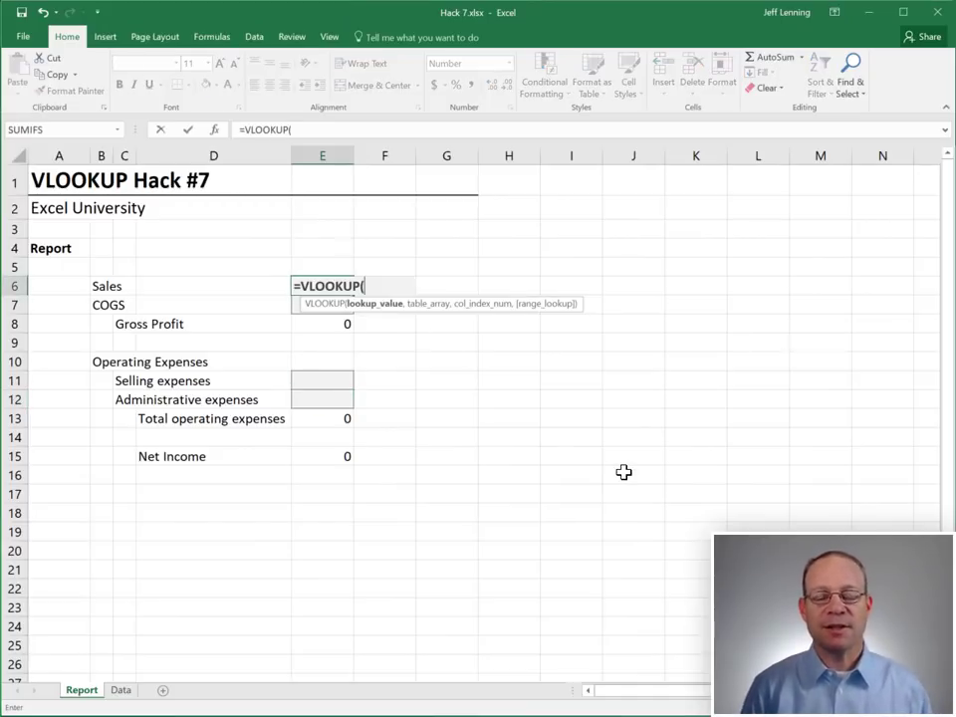
key("Left")
key("Left")
key("Left")
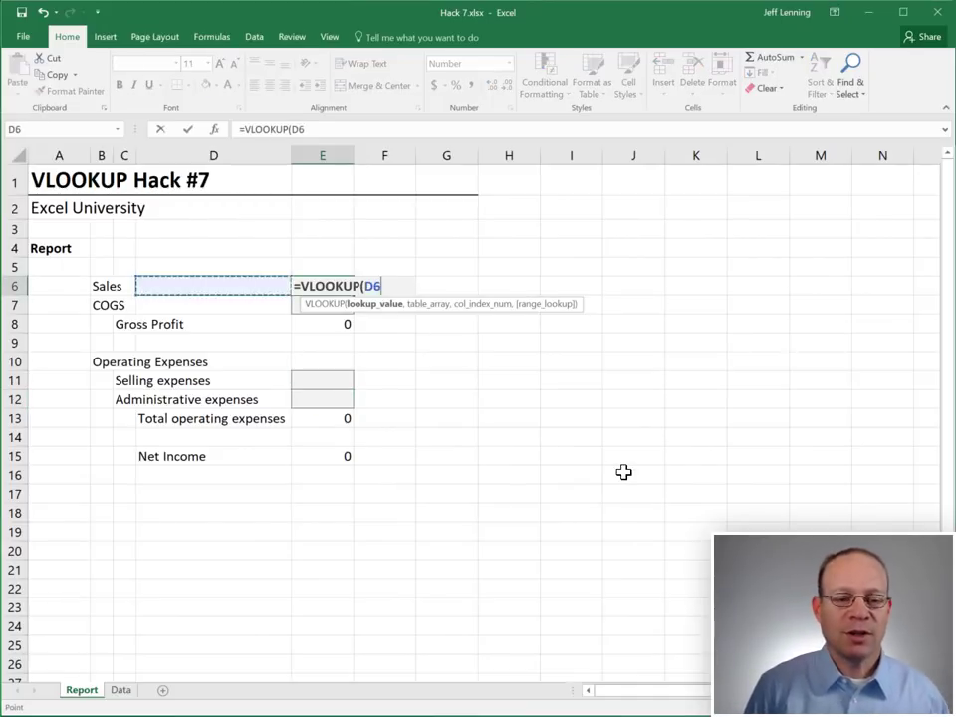
type(",table1,")
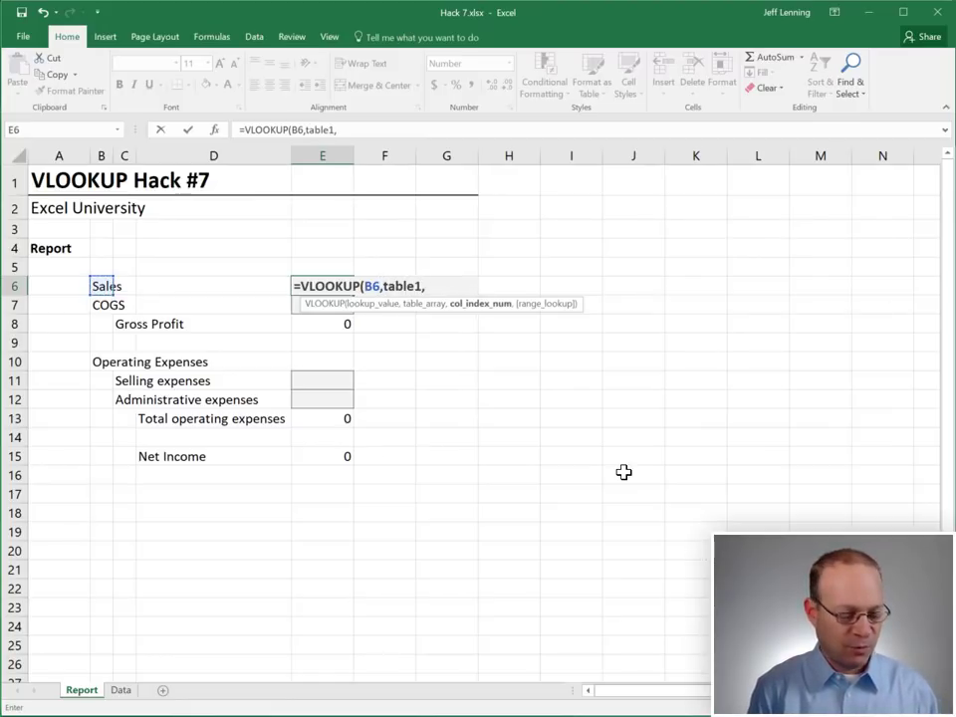
type("2,0)")
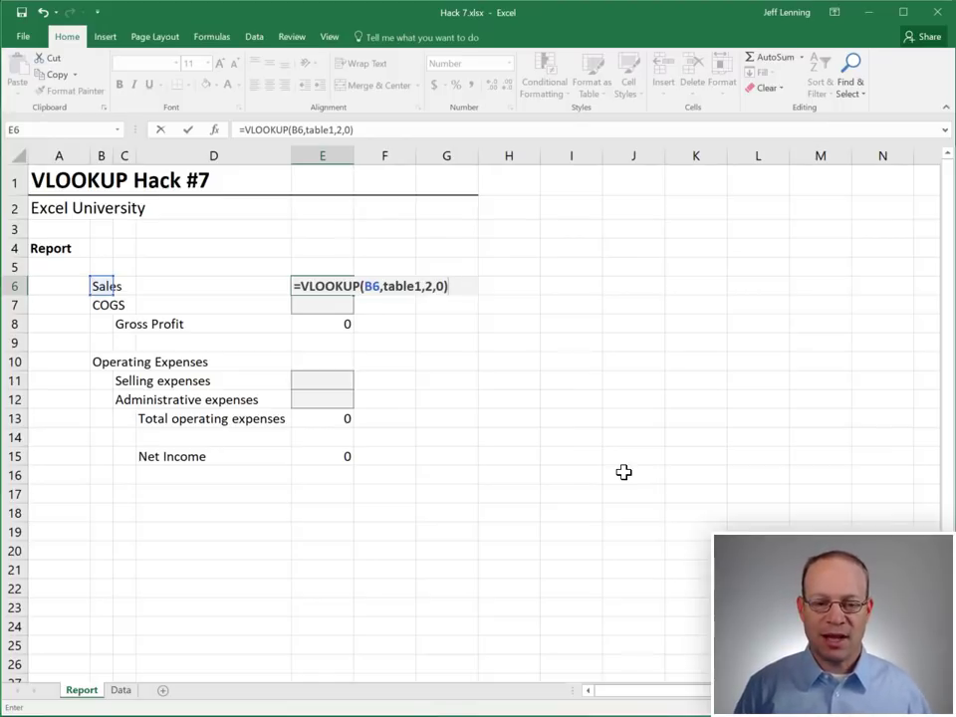
key("Return")
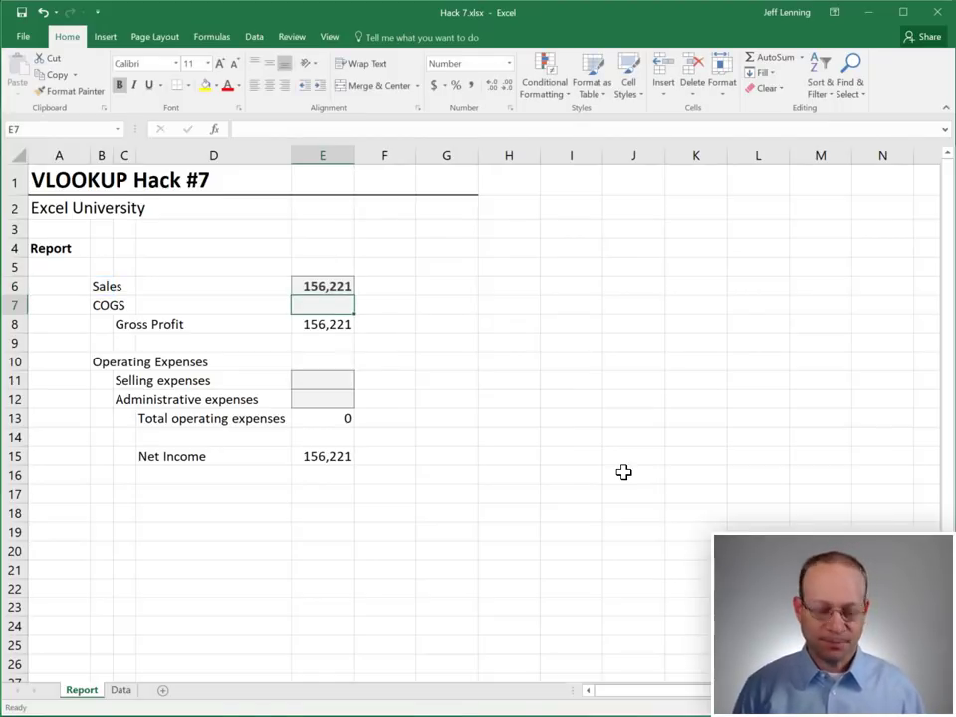
Copy the Sales lookup formula from E6 to the COGS cell E7 and the Selling expenses cell E11
key("Up")
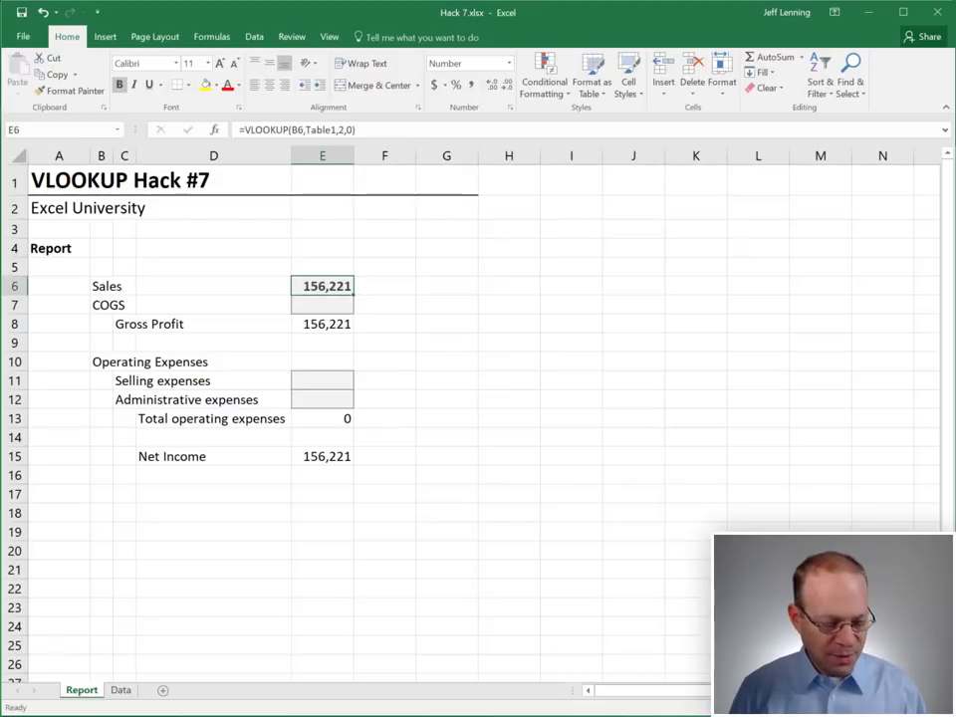
key("ctrl+c")
left_click(345, 308)
key("ctrl+v")
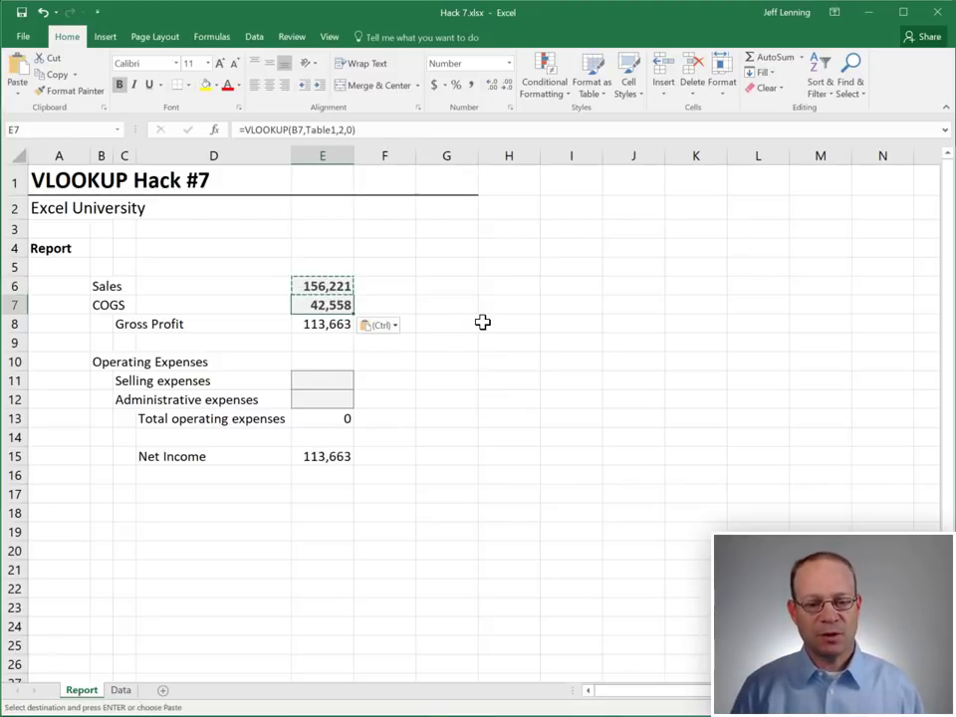
left_click(350, 378)
key("ctrl+v")
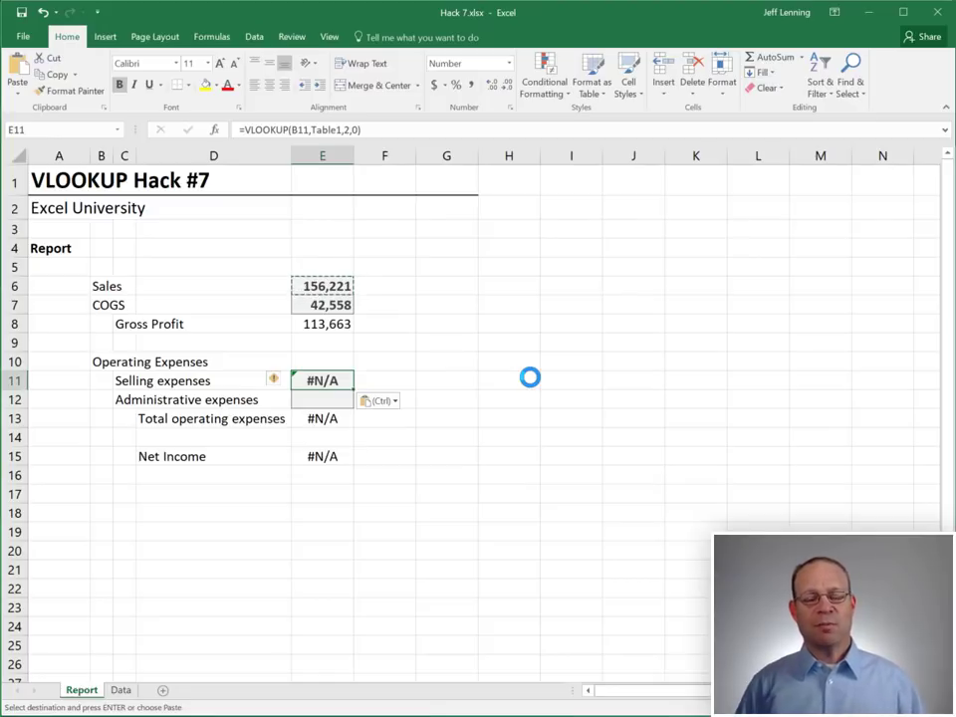
key("Escape")
Examine which label cells the lookup formulas for Sales in E6 and COGS in E7 refer to
left_click(335, 289)
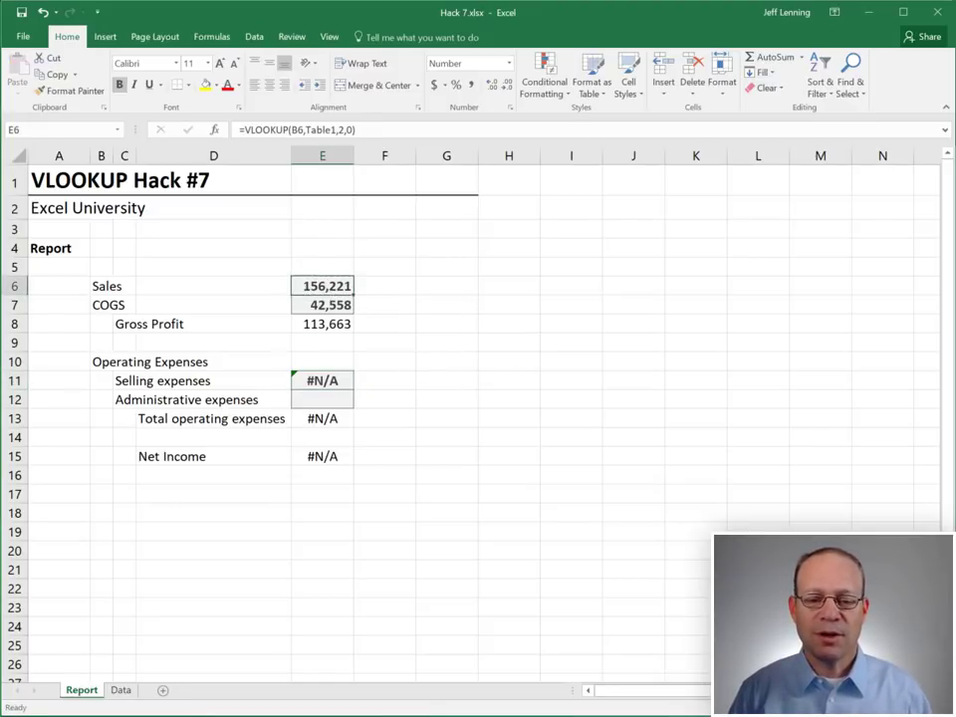
key("F2")
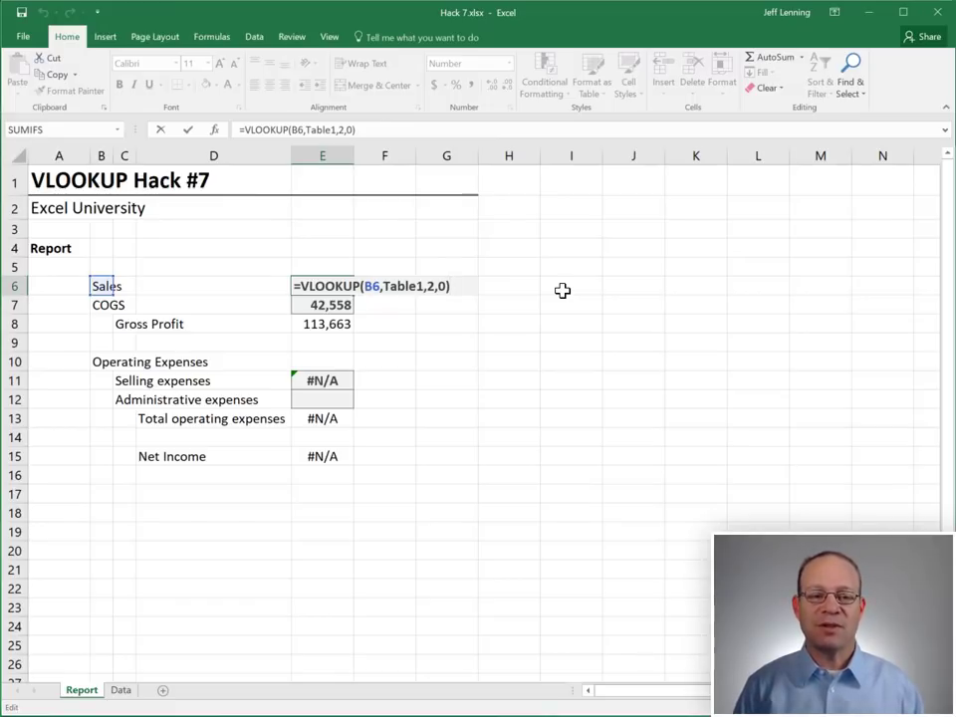
key("Return")
key("F2")
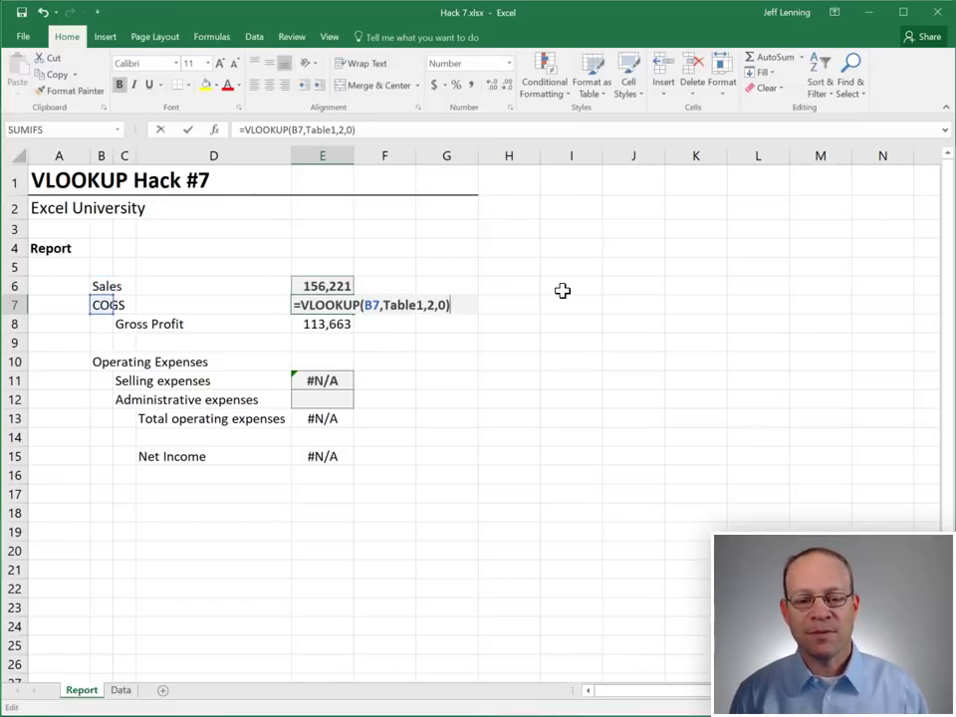
key("ctrl+Return")
key("Down")
key("Down")
key("Down")
key("Down")
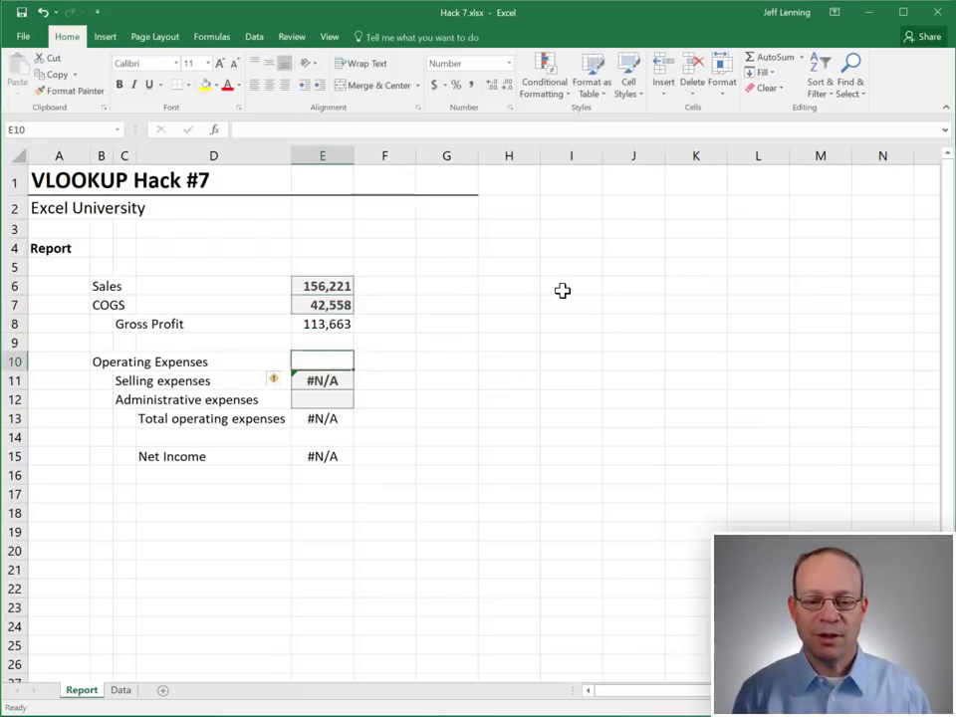
Try to move the Selling expenses formula's lookup reference from B11 to C11
key("F2")
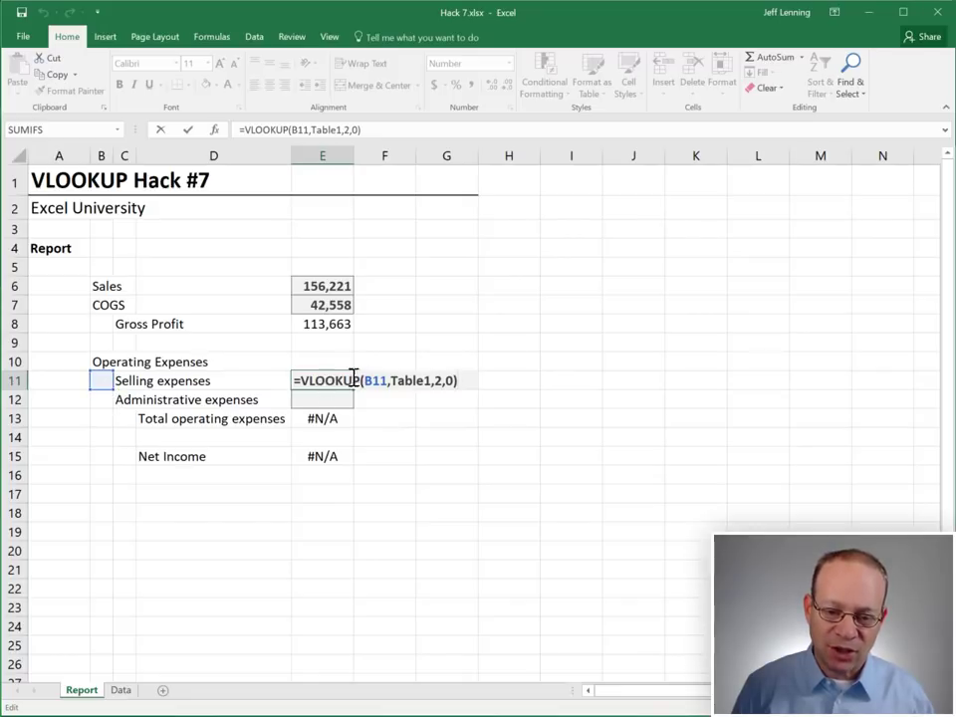
left_click_drag(103, 382, 127, 398)
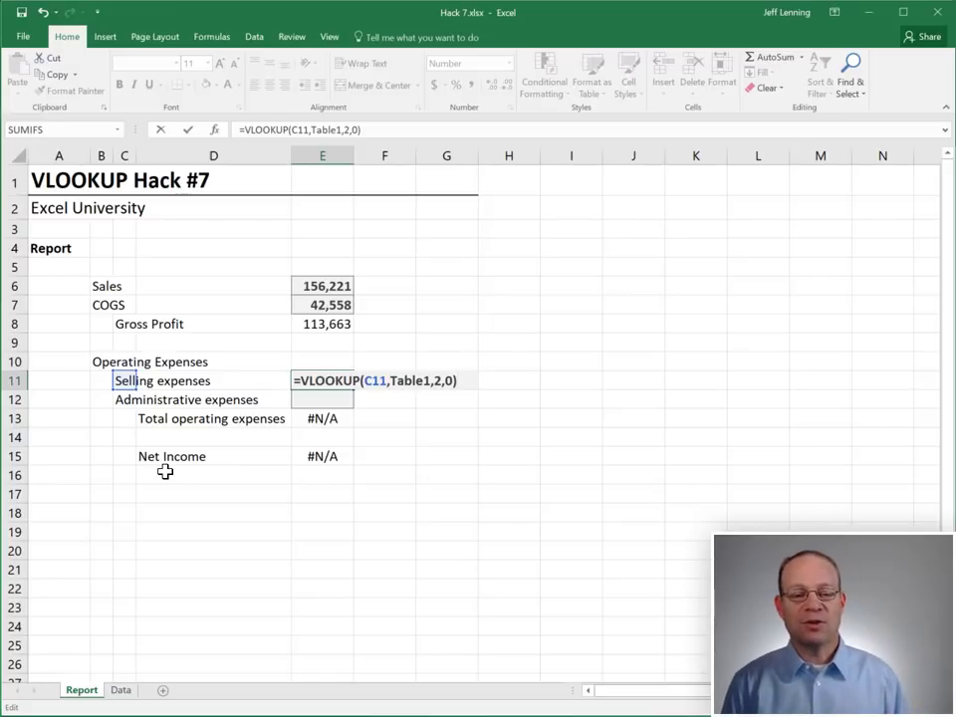
key("Escape")
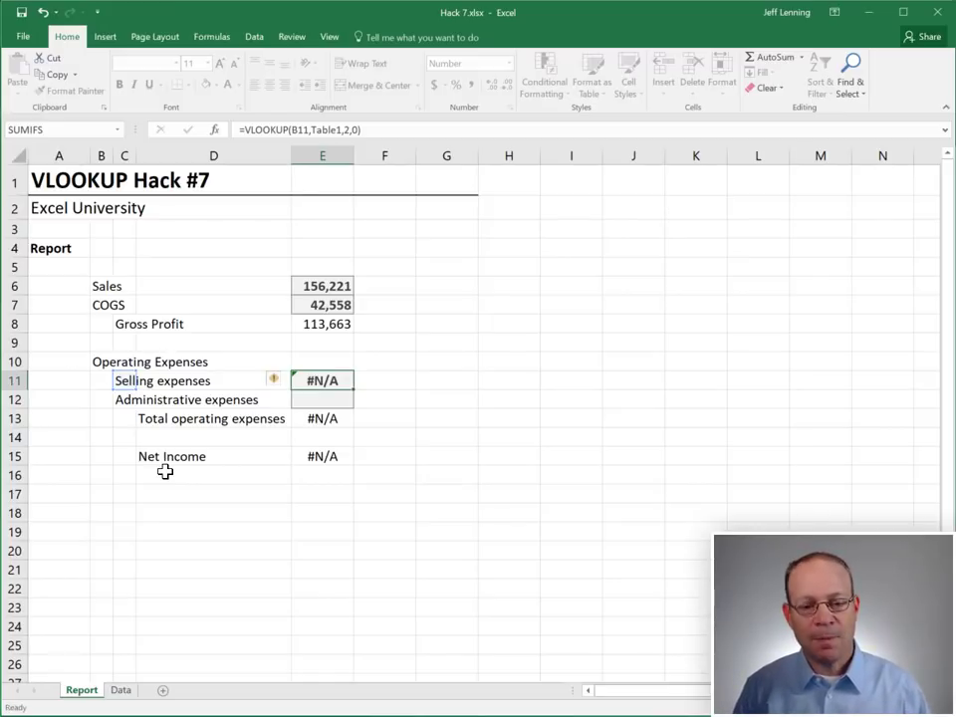
key("F2")
key("Escape")
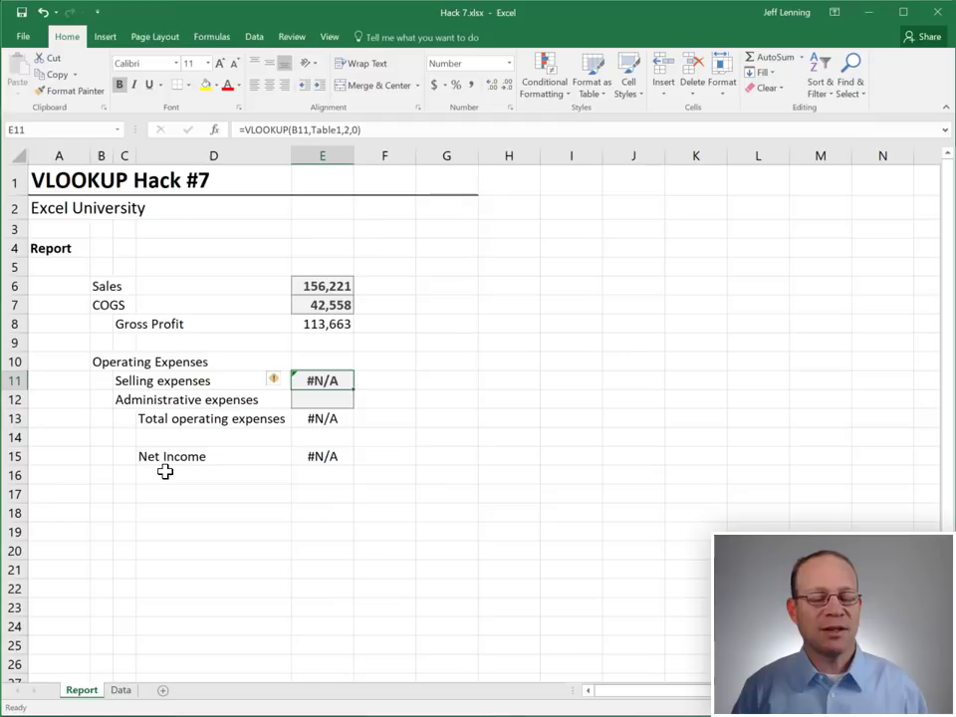
Go through the amount cells from Sales down to Selling expenses and examine the lookup reference in E11
left_click(334, 283)
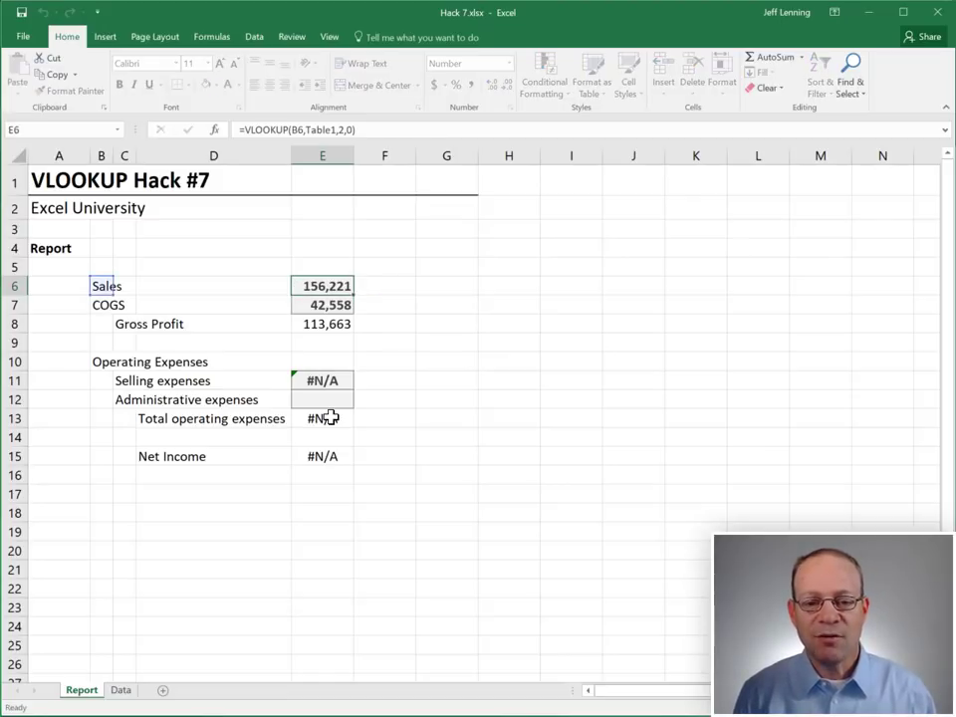
key("Down")
key("Down")
key("Down")
key("Down")
key("Down")
key("F2")
key("Return")
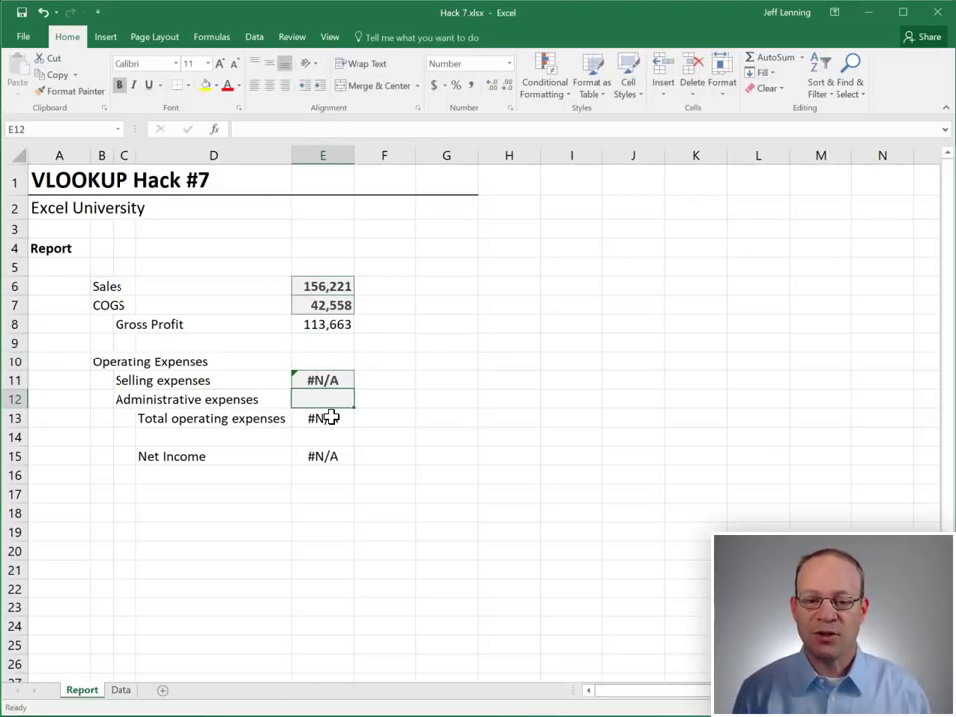
Undo all the VLOOKUP formulas entered in the report's amount cells
key("Up")
key("ctrl+z")
key("ctrl+z")
key("ctrl+z")
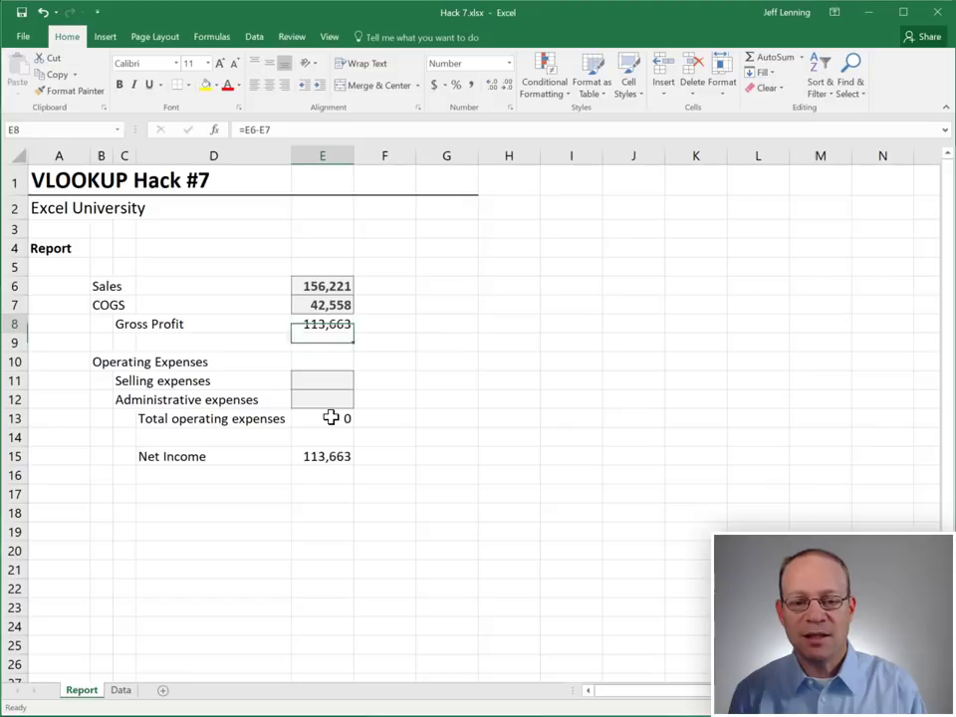
key("ctrl+z")
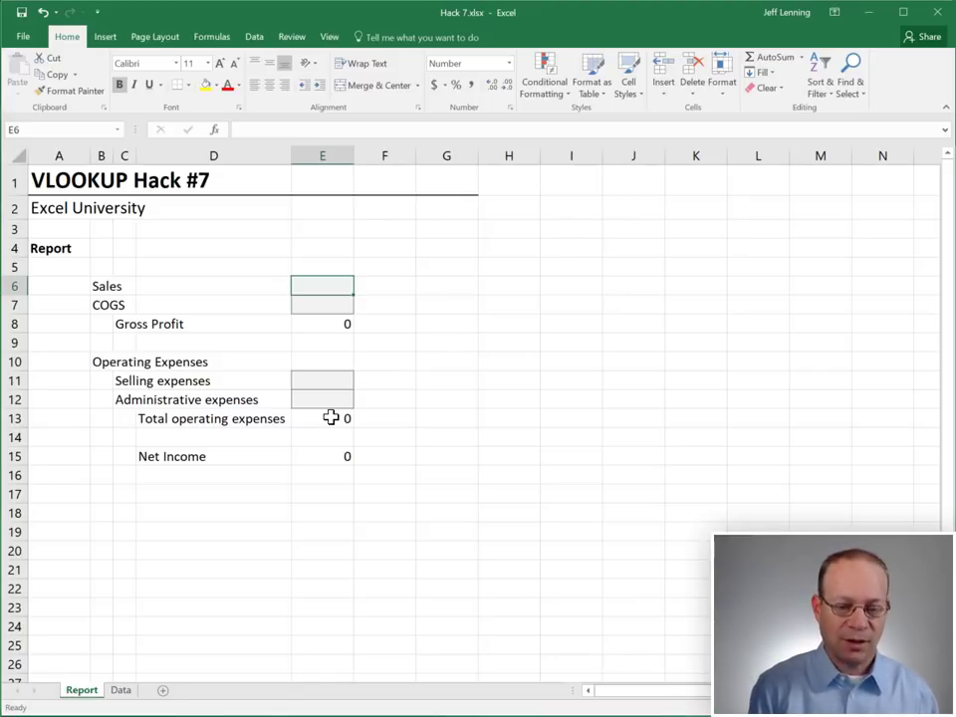
Write =VLOOKUP(B6&C6,table1,2,0) in the Sales amount cell E6, joining both label columns as the lookup value
type("=VLOOKUP(")
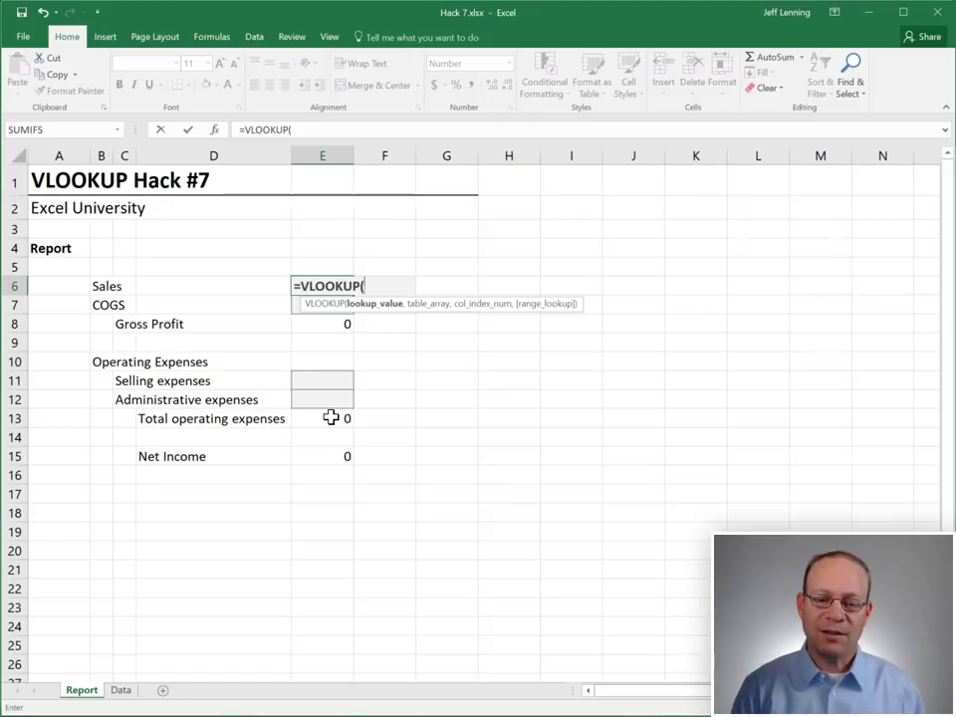
key("Left")
key("Left")
key("Left")
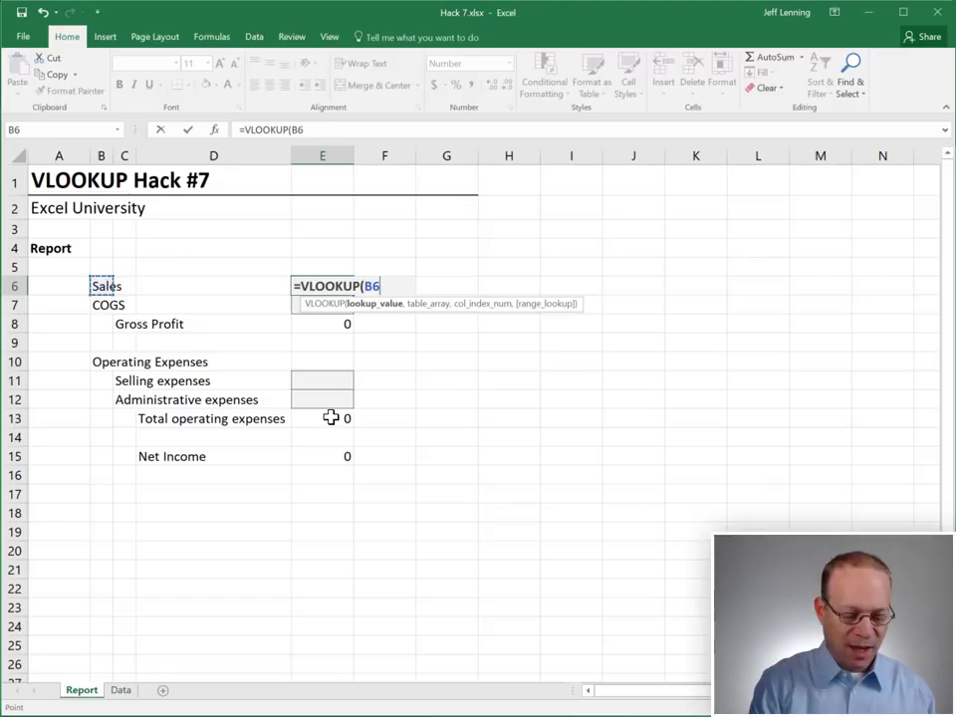
type("&")
key("Left")
key("Left")
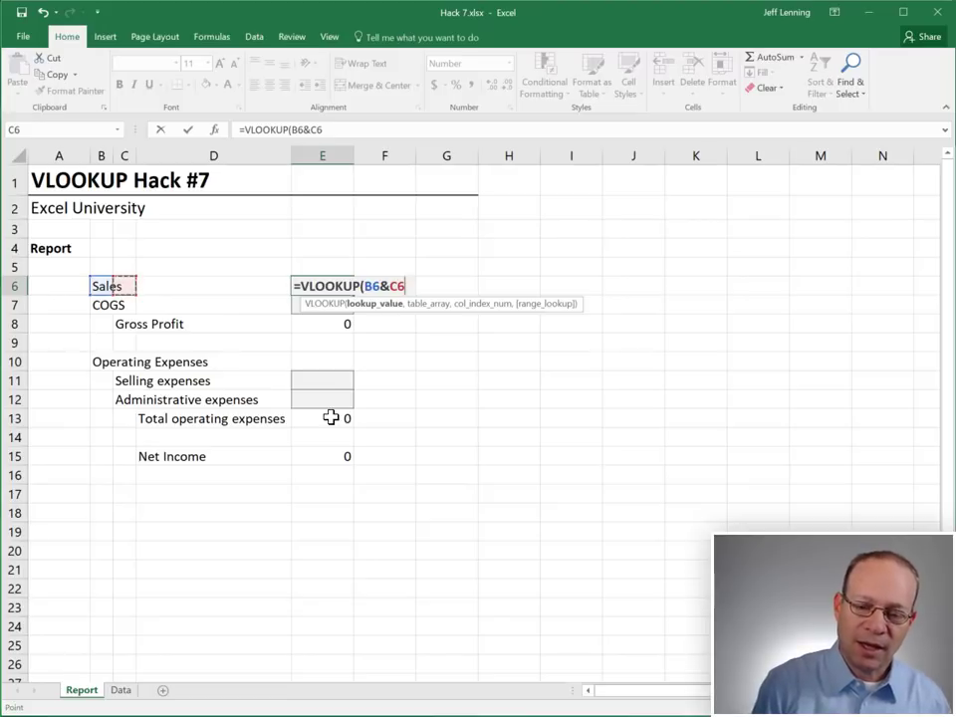
type(",table")
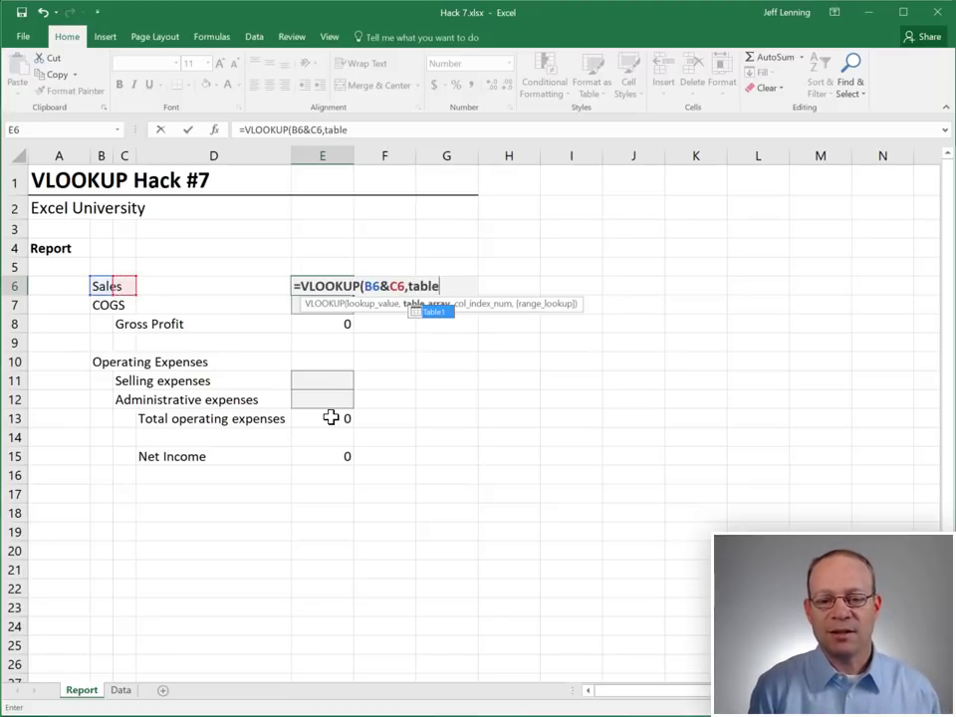
type("1,2,")
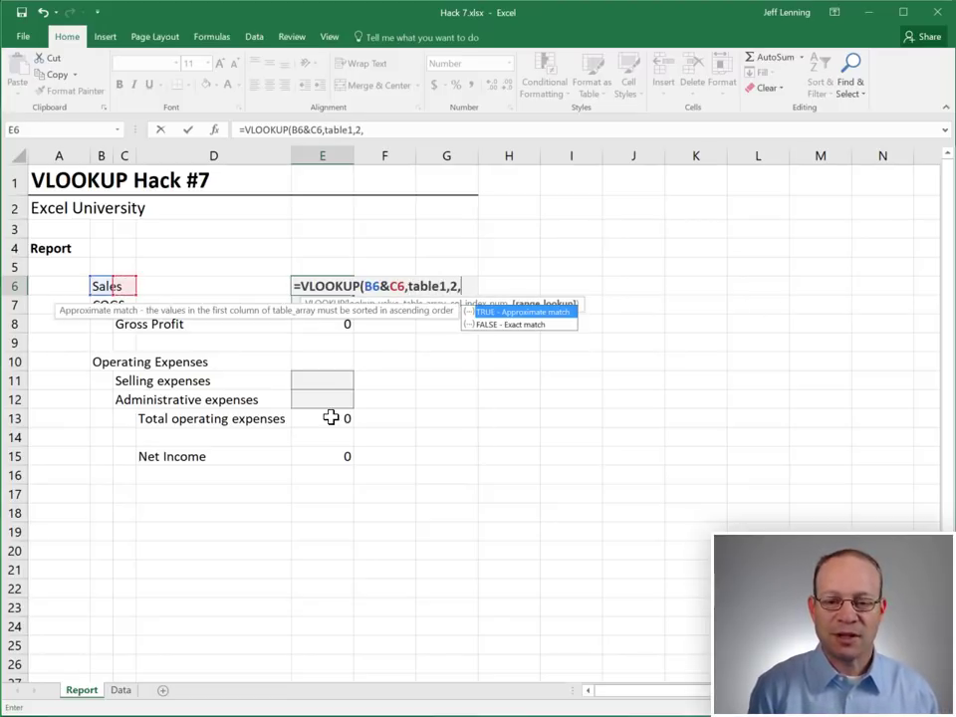
type("0)")
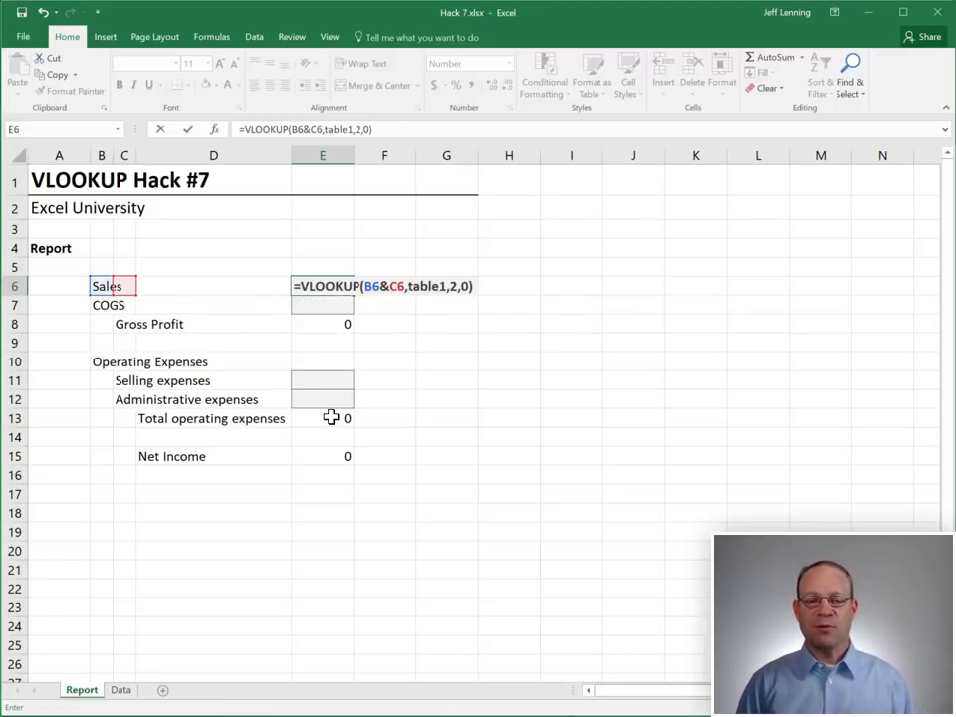
Examine the function name and the concatenated lookup value B6&C6 within the formula in E6
left_click(329, 286)
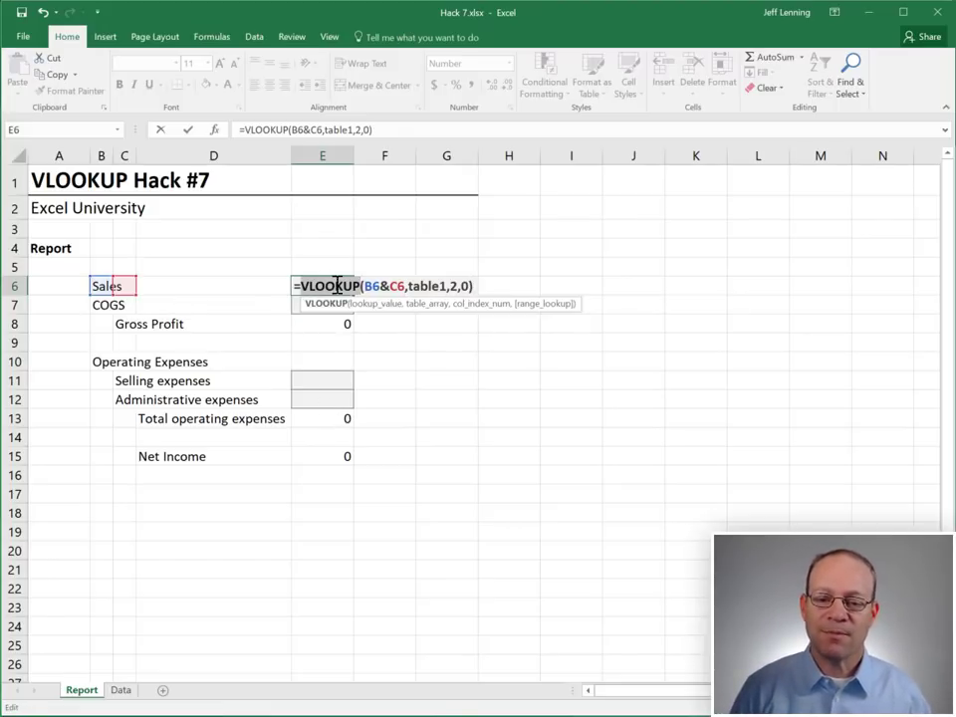
left_click_drag(364, 286, 401, 286)
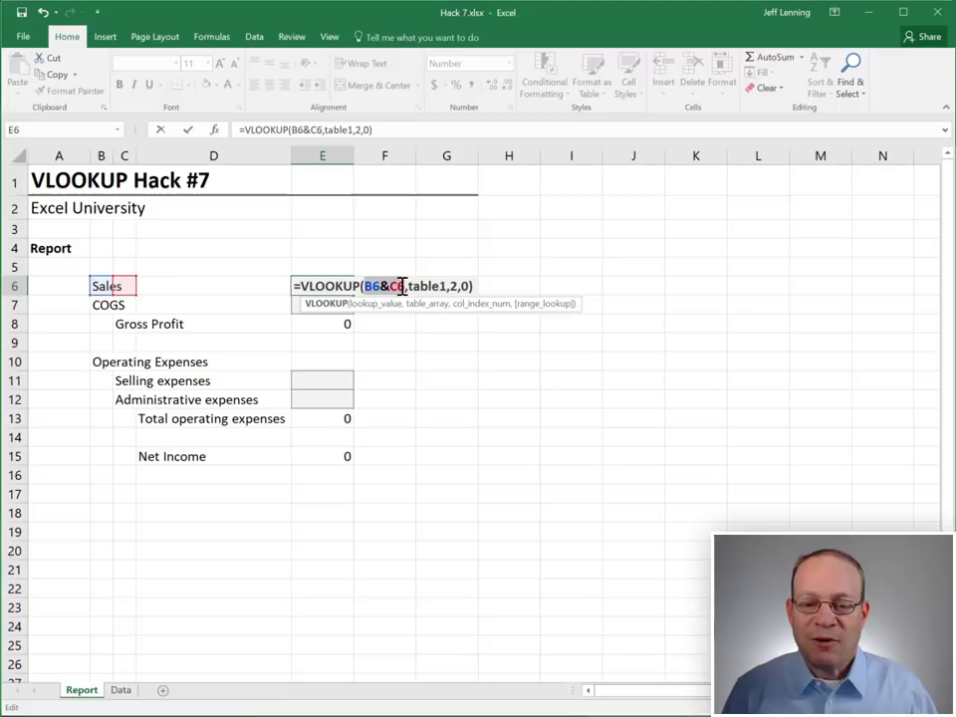
left_click(378, 285)
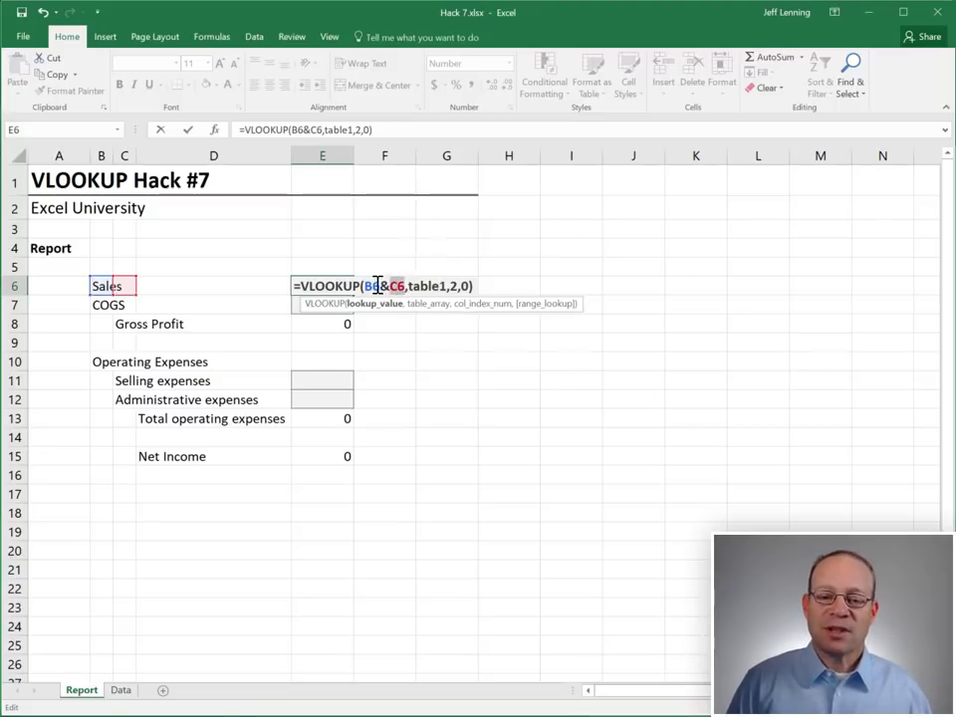
left_click_drag(364, 286, 402, 286)
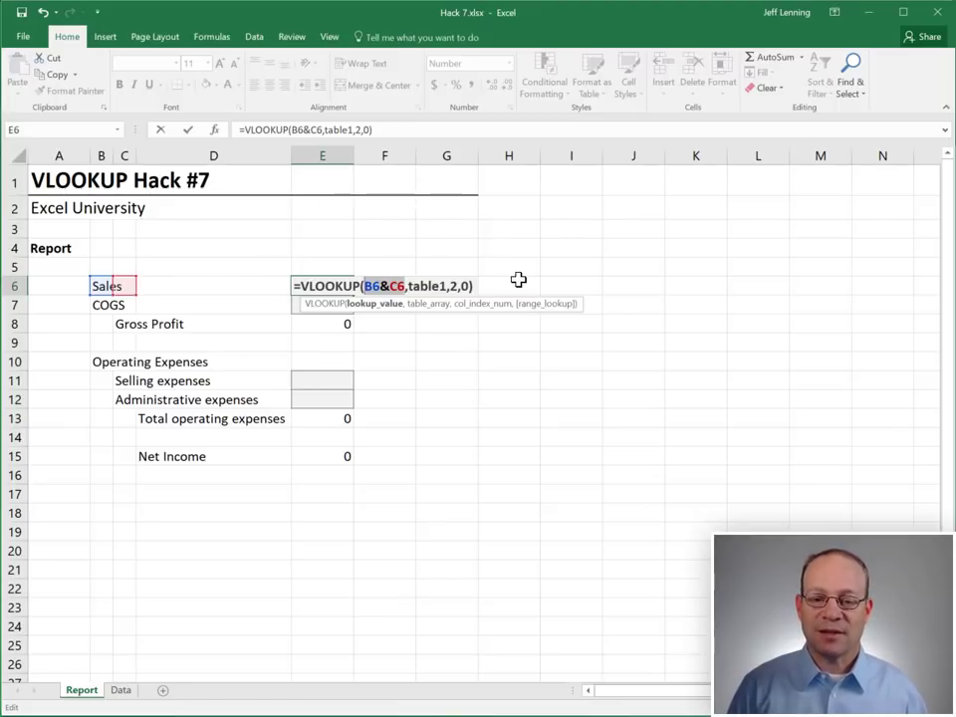
Commit the Sales formula in E6 and copy it to the COGS, Selling expenses and Administrative expenses amount cells
key("Return")
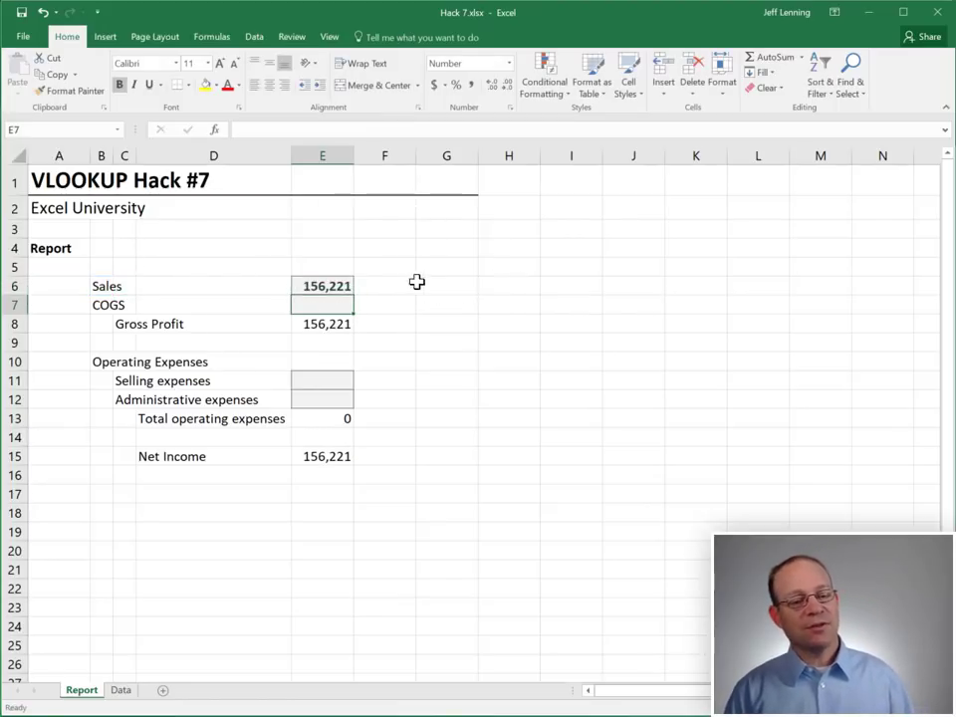
key("Up")
key("ctrl+c")
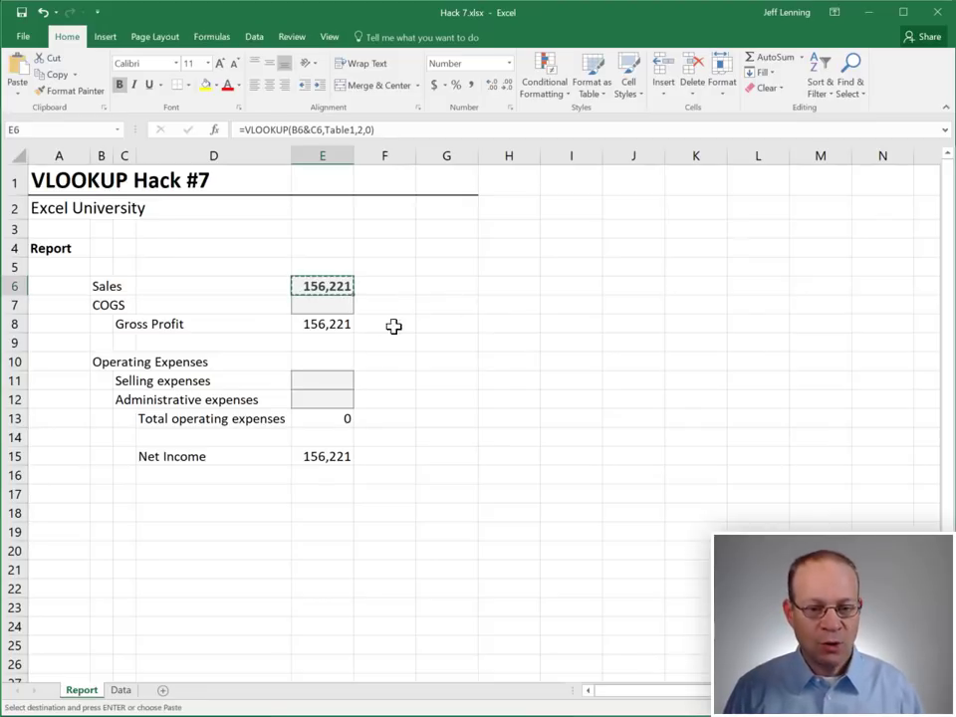
key("Down")
key("ctrl+v")
left_click(348, 376)
key("ctrl+v")
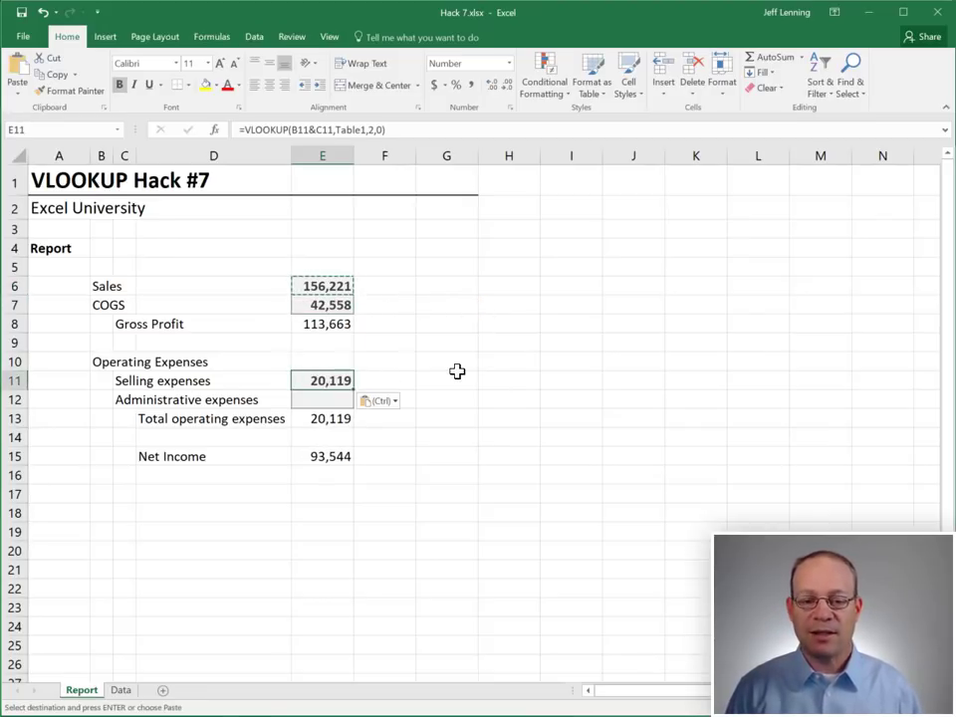
left_click(496, 379)
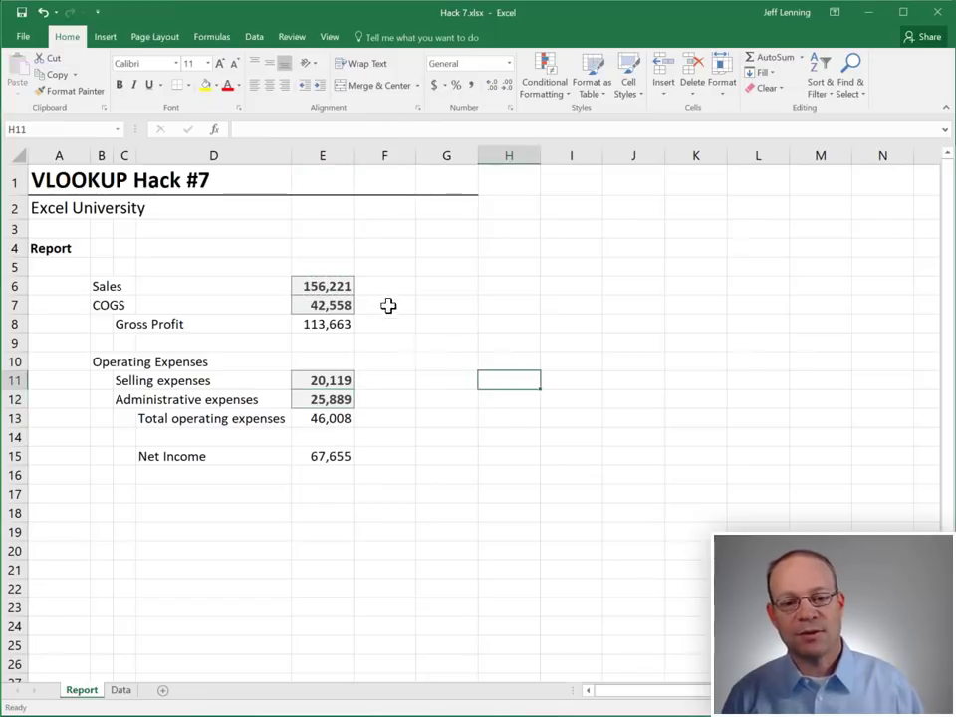
Review the concatenated VLOOKUP formula in the Sales amount cell E6 without changing it
left_click(345, 286)
key("F2")
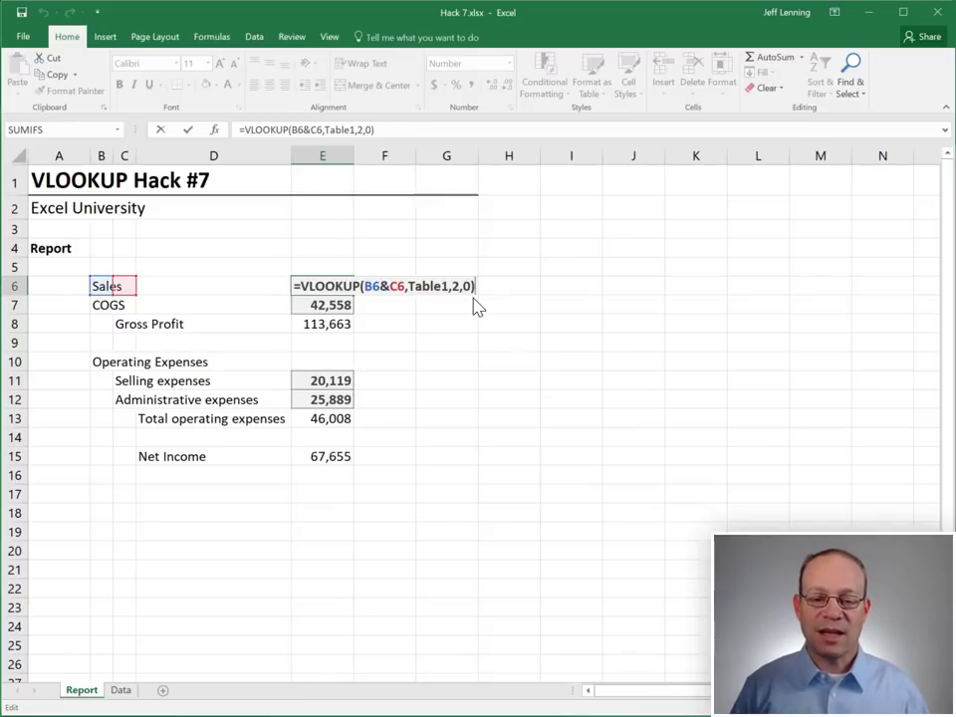
key("Escape")
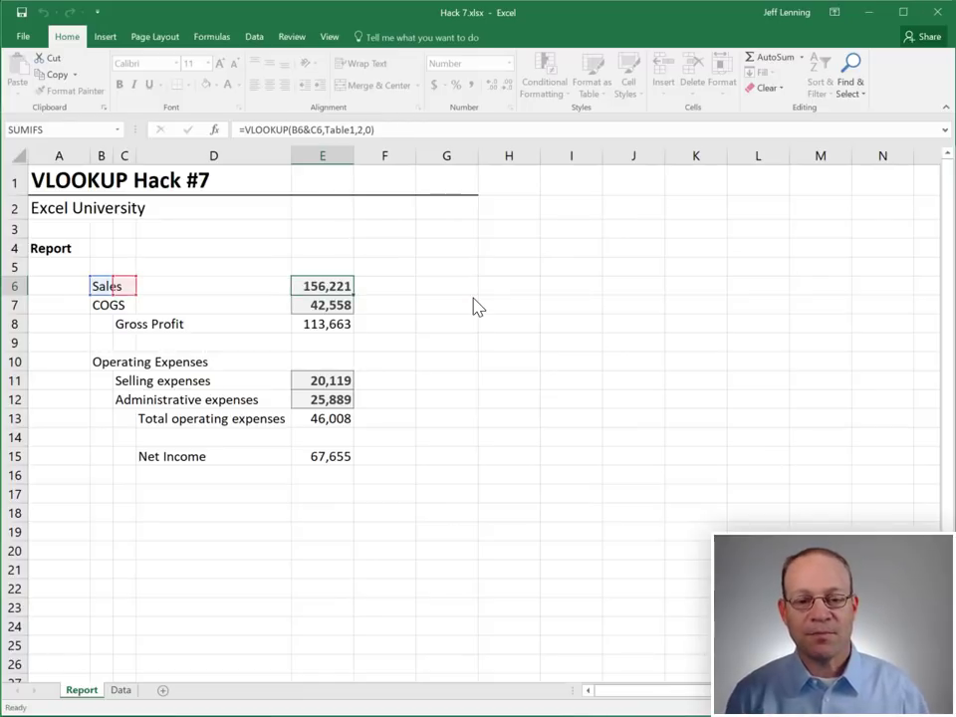